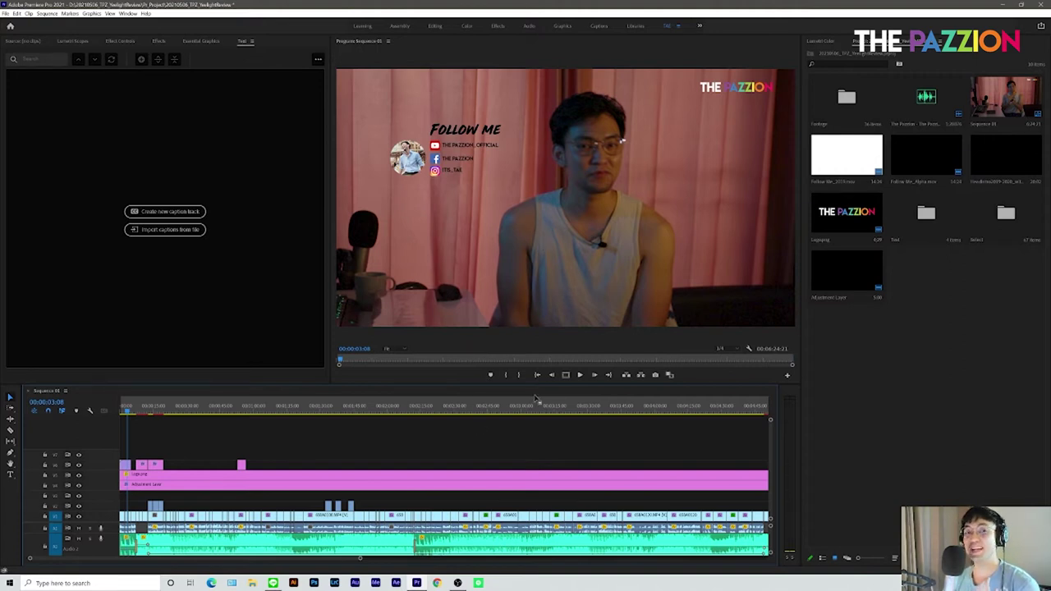
Show the Text panel and create a Subtitle-format caption track with Style None.
{"action": "left_click", "coordinate": [244, 42]}
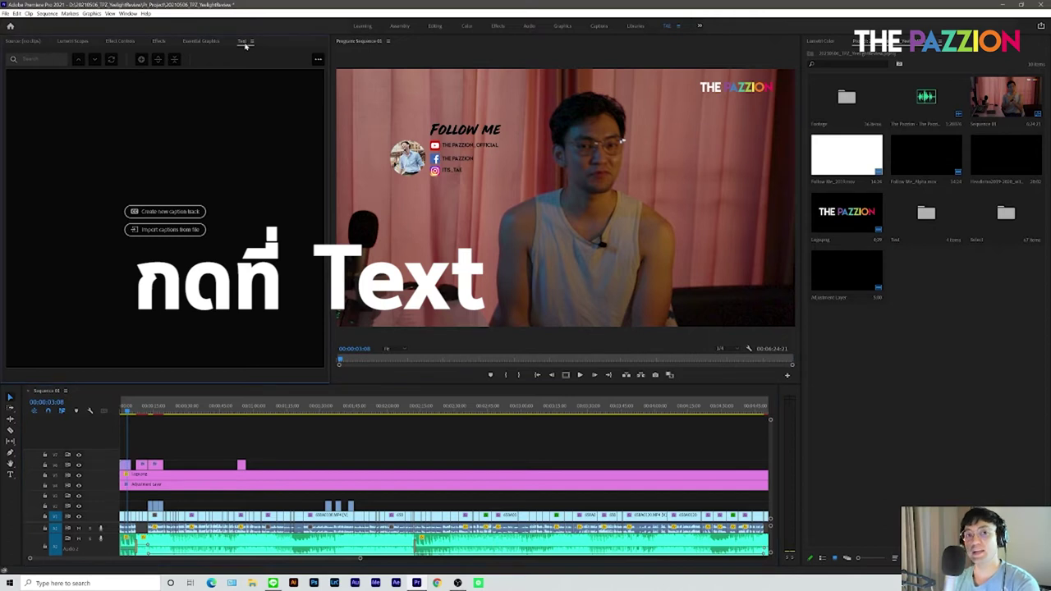
{"action": "left_click", "coordinate": [128, 14]}
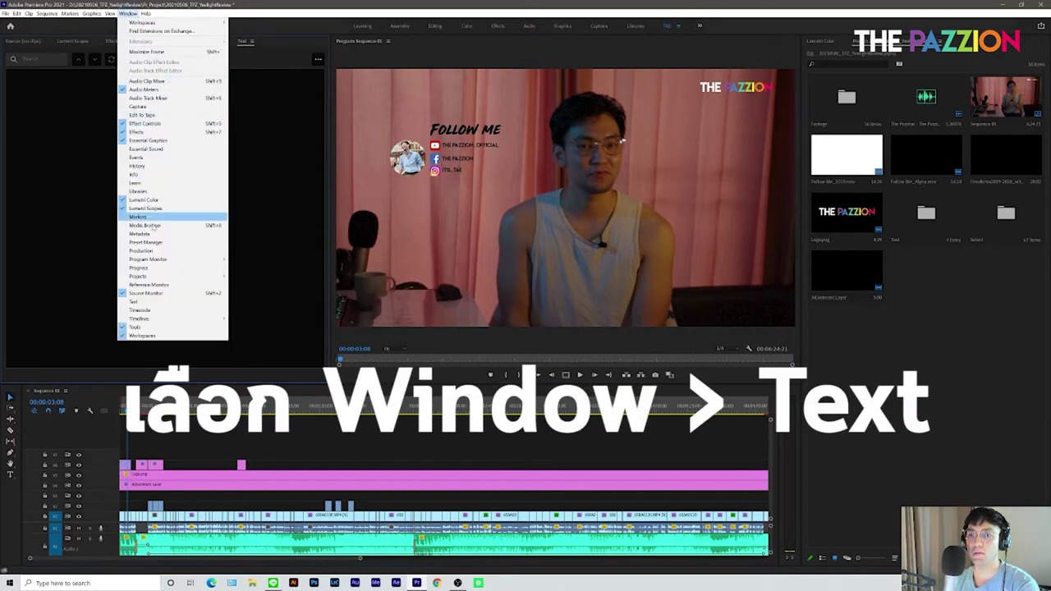
{"action": "left_click", "coordinate": [157, 302]}
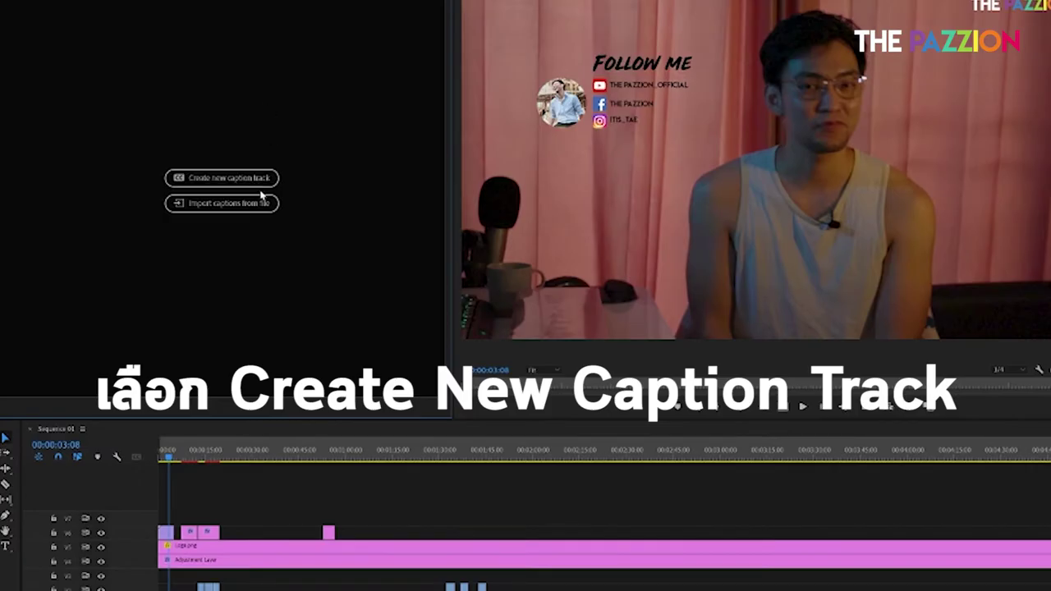
{"action": "left_click", "coordinate": [257, 182]}
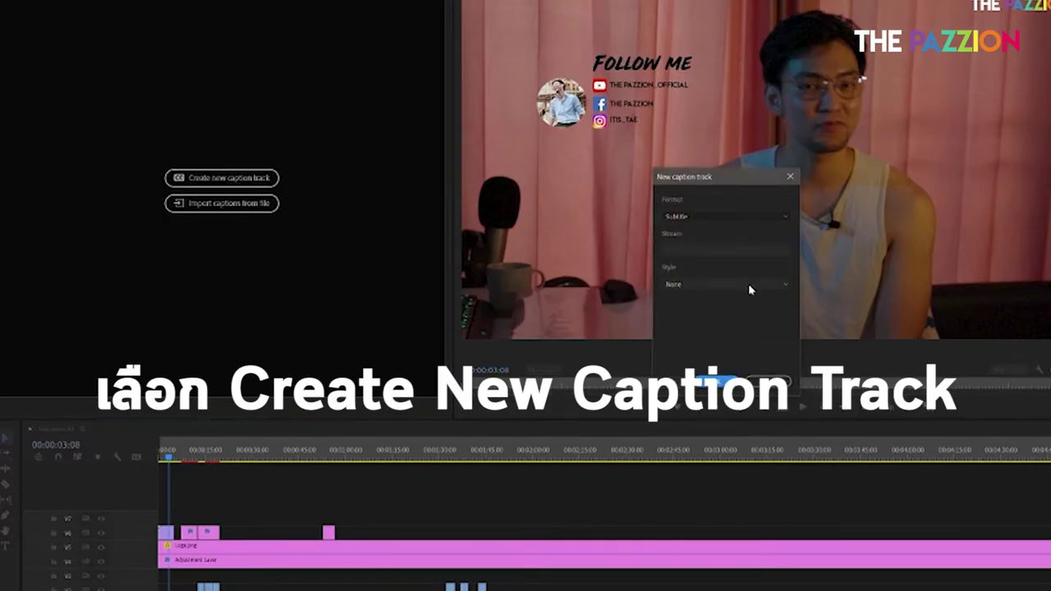
{"action": "left_click", "coordinate": [526, 239]}
{"action": "left_click", "coordinate": [536, 286]}
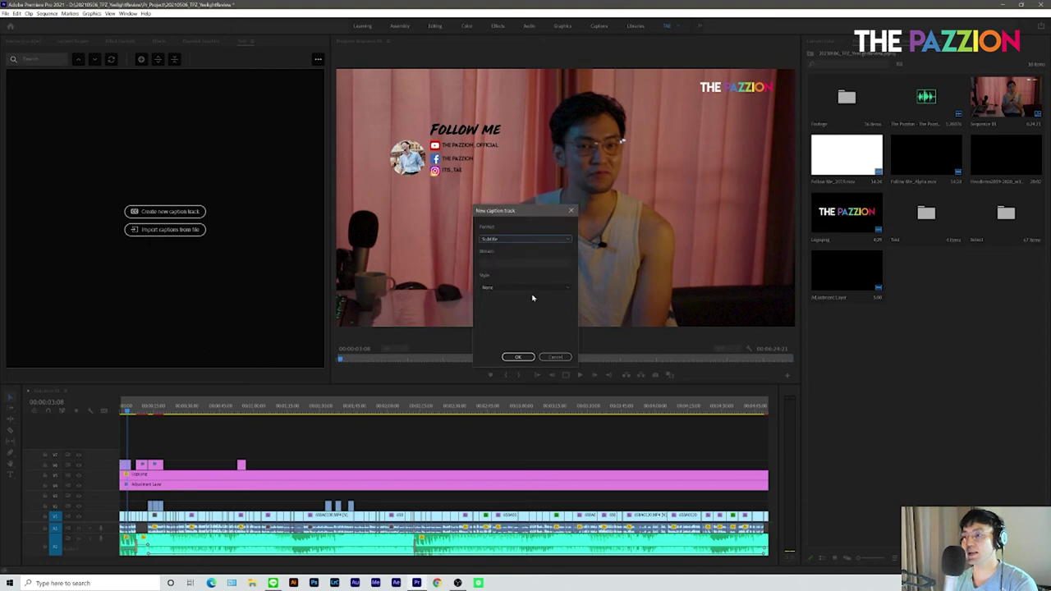
{"action": "left_click", "coordinate": [525, 356]}
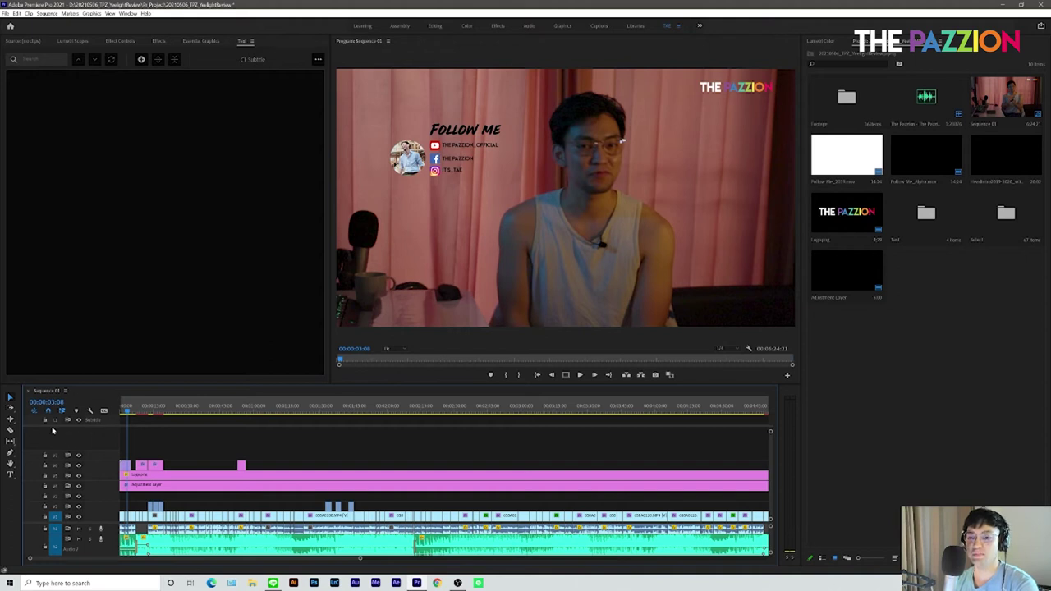
Add a 'New Caption' placeholder at the sequence start, preview playback, and return to the start.
{"action": "key", "text": "Home"}
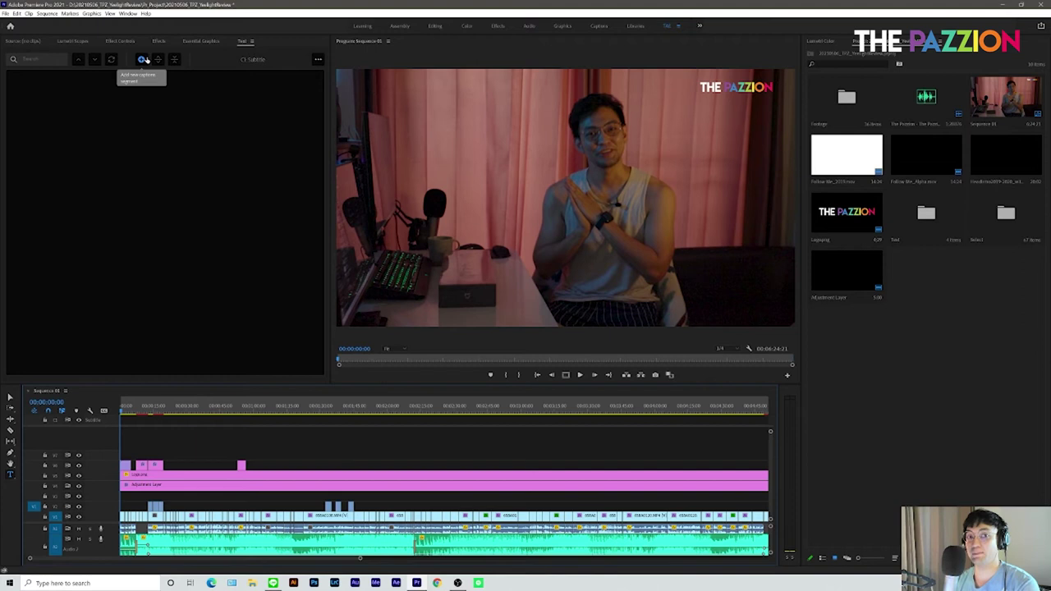
{"action": "left_click", "coordinate": [143, 60]}
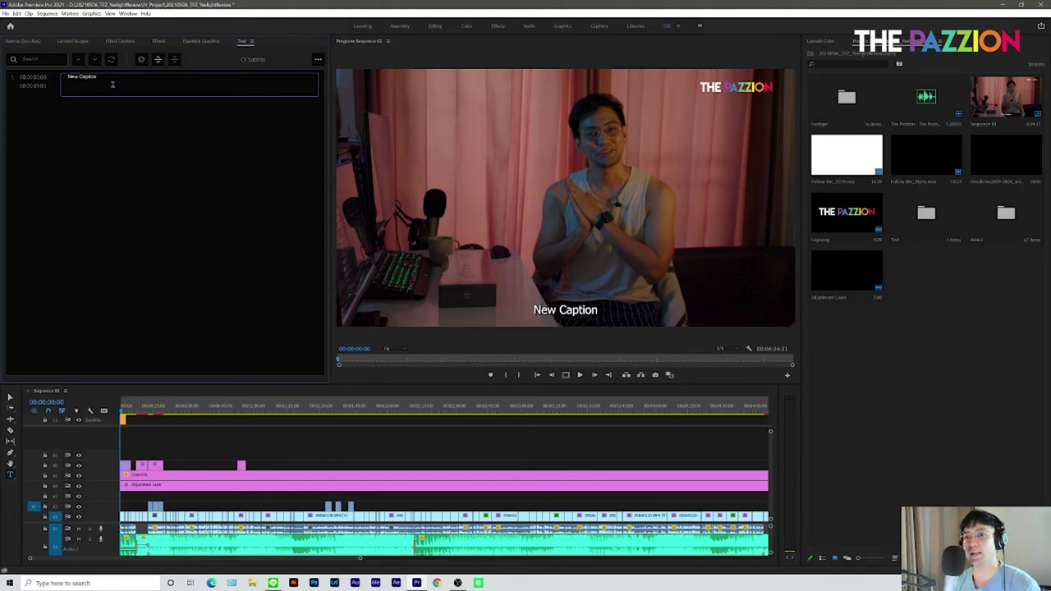
{"action": "key", "text": "Escape"}
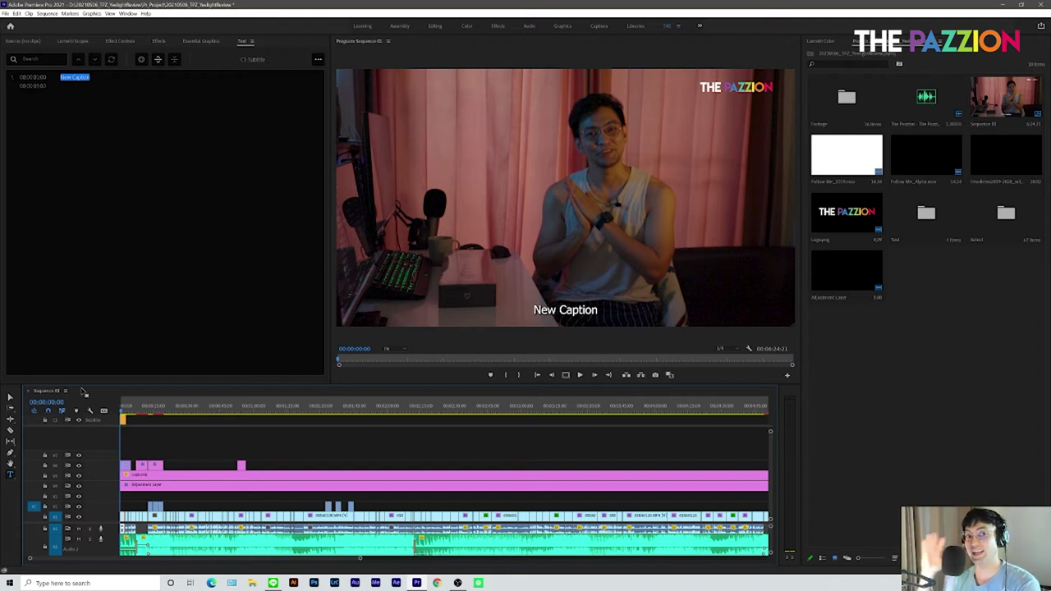
{"action": "key", "text": "space"}
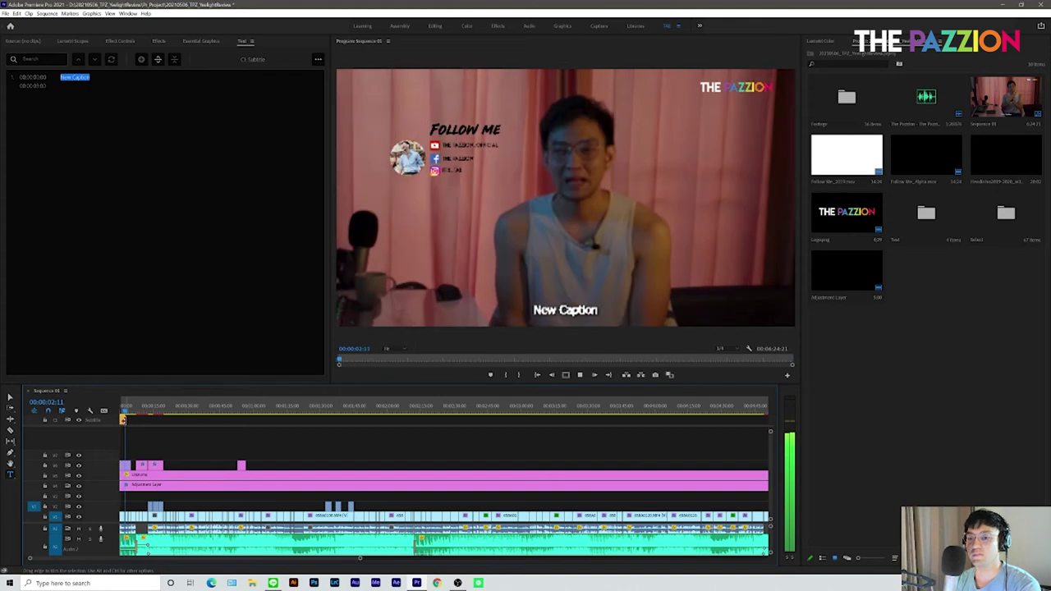
{"action": "key", "text": "space"}
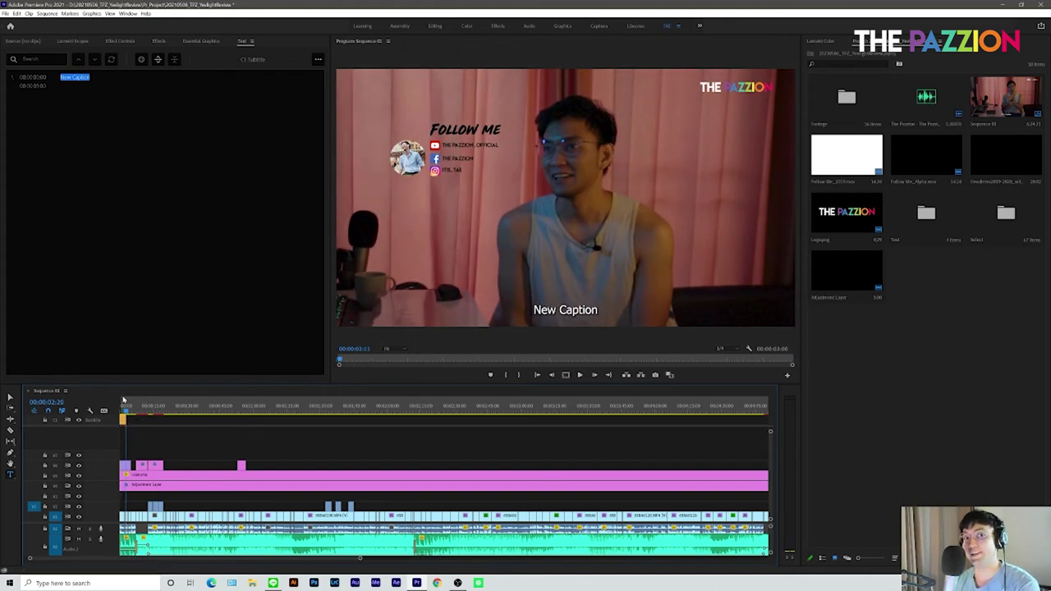
{"action": "left_click", "coordinate": [123, 412]}
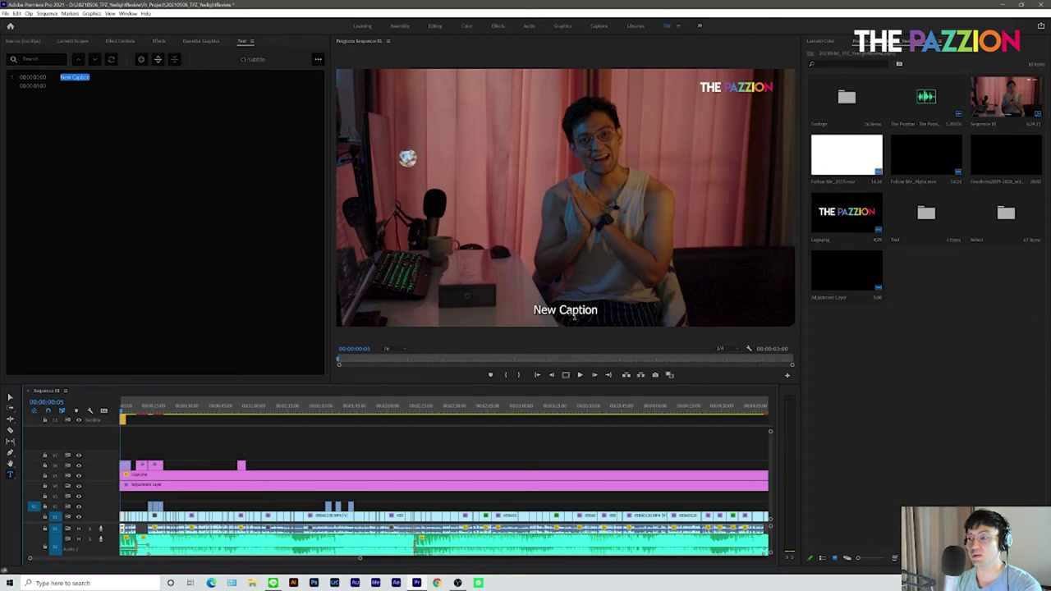
Change the first caption's text to 'สวัสดีครับ วันที่เราอยู่กับ The Pazzion'.
{"action": "left_click", "coordinate": [573, 317]}
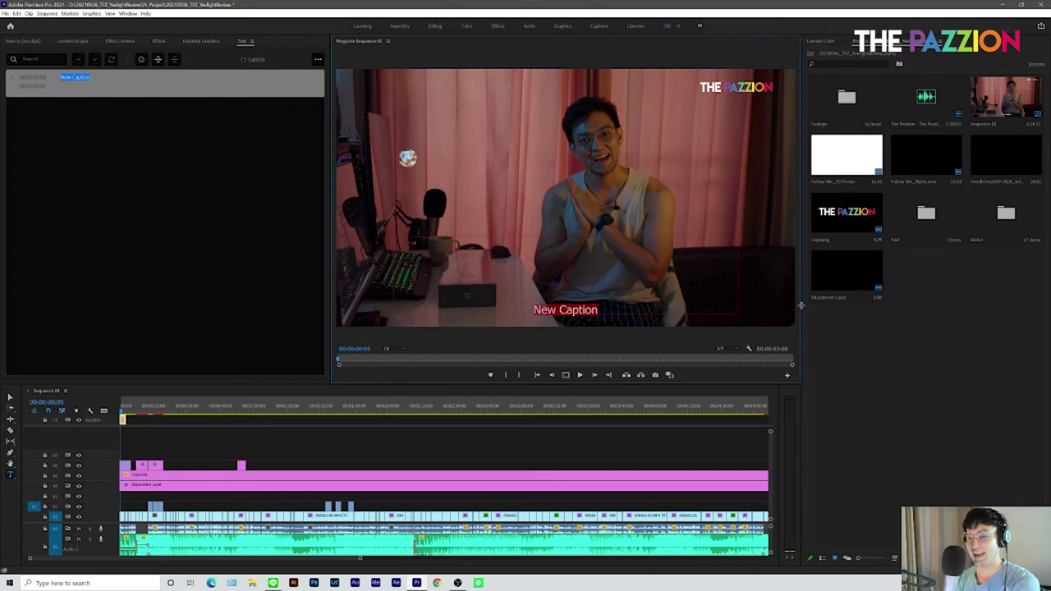
{"action": "type", "text": "สวัสดีครับ วัน"}
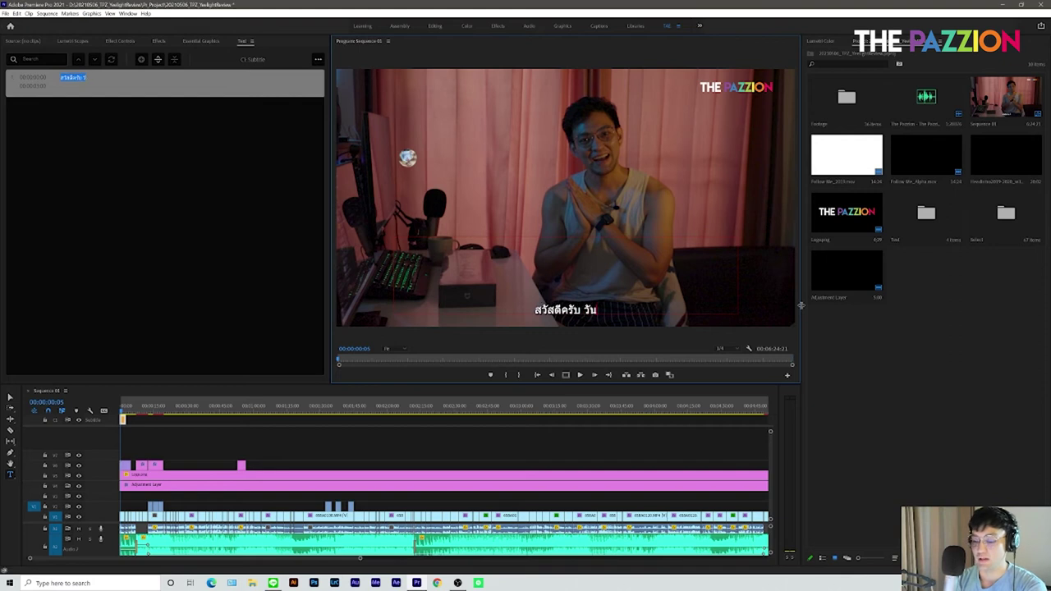
{"action": "type", "text": "เราจ"}
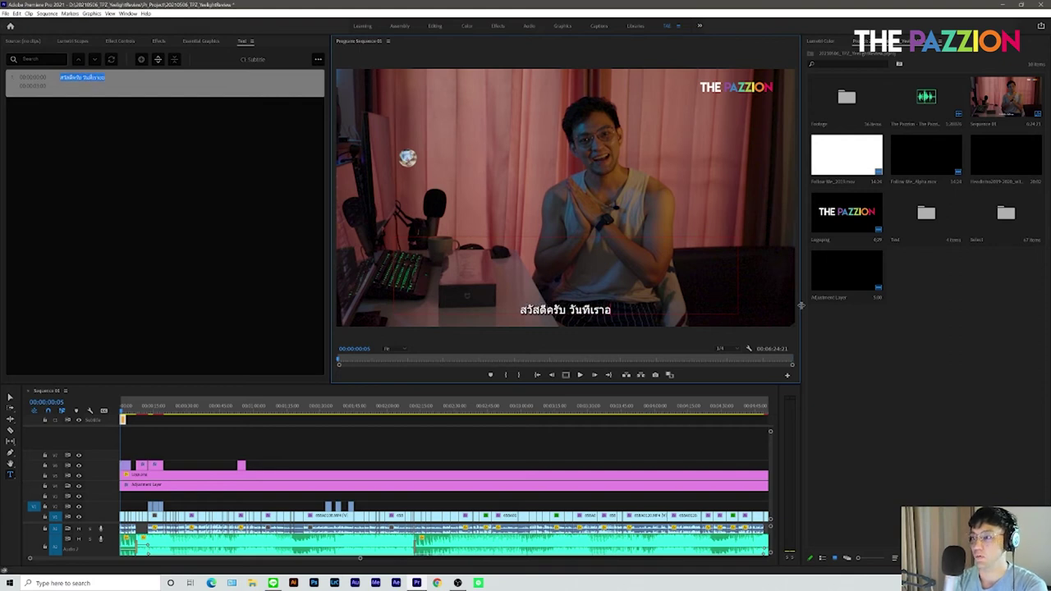
{"action": "type", "text": "ยู่กับ"}
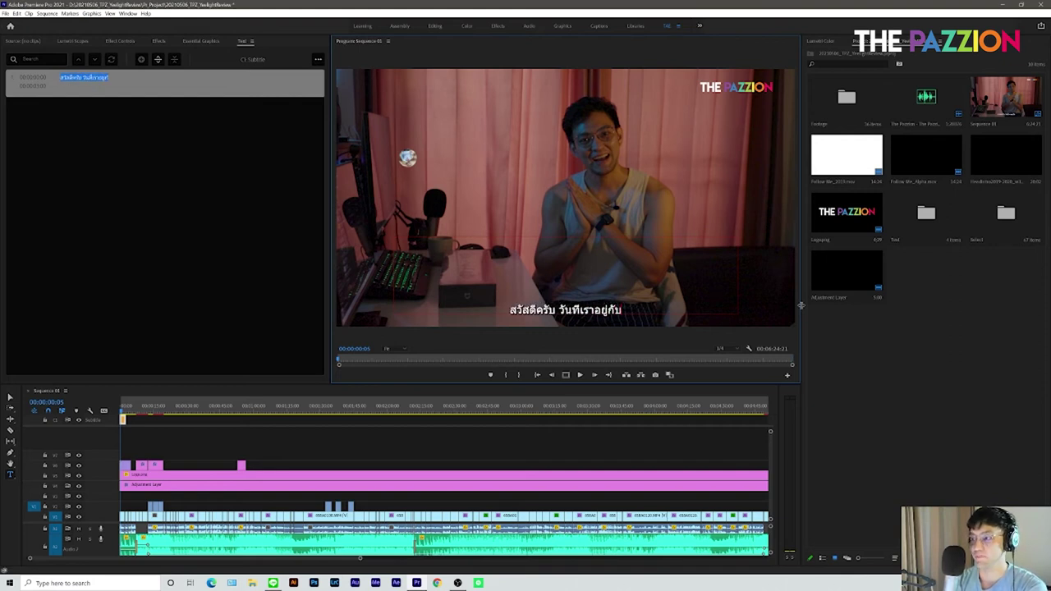
{"action": "type", "text": " The Pazzion"}
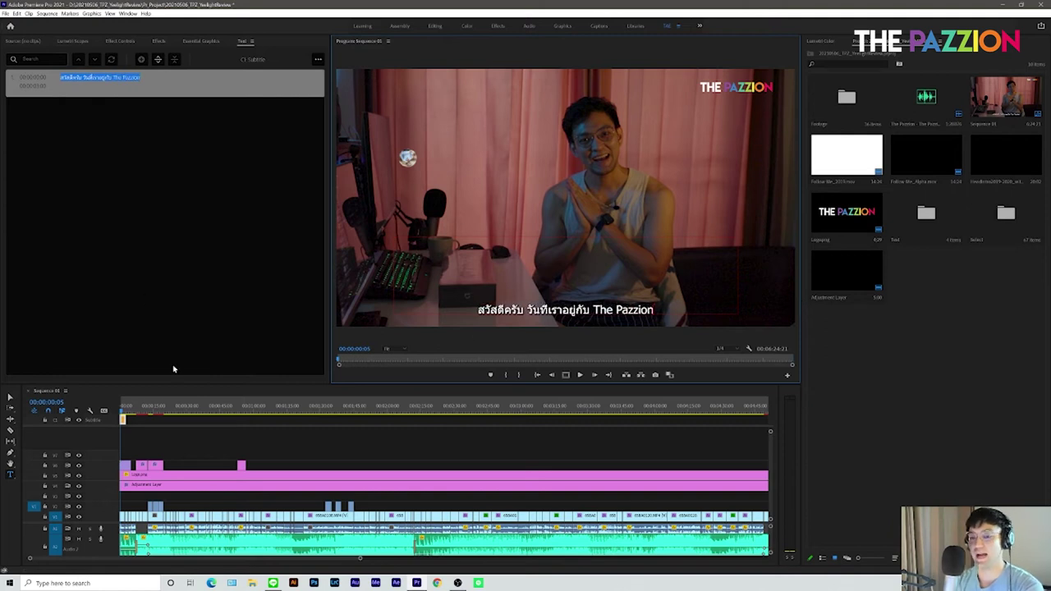
{"action": "left_click", "coordinate": [72, 419]}
Replay the opening from the start and zoom the timeline in on the first seconds.
{"action": "key", "text": "Home"}
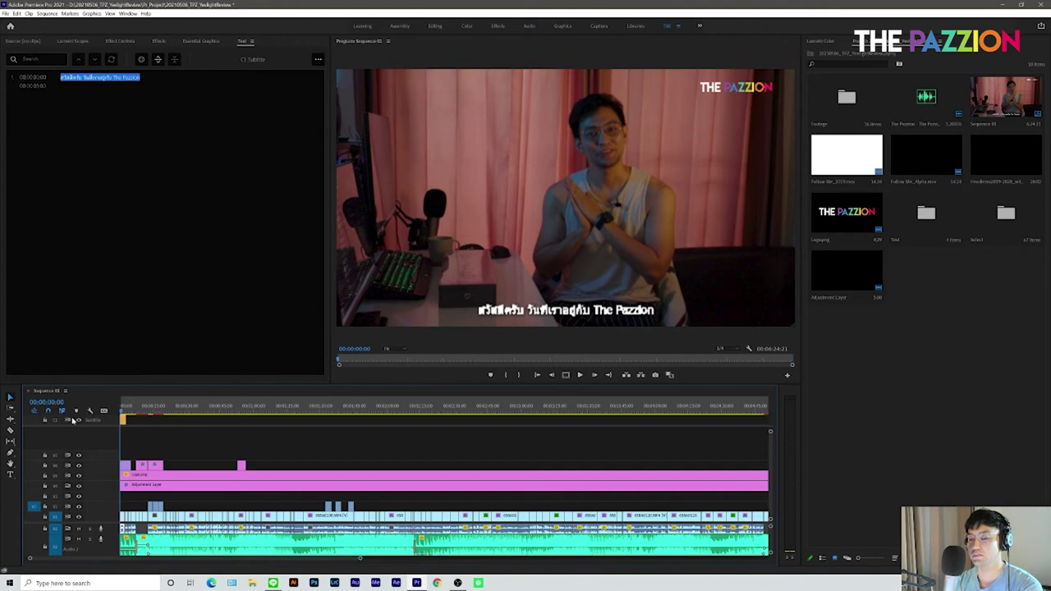
{"action": "key", "text": "space"}
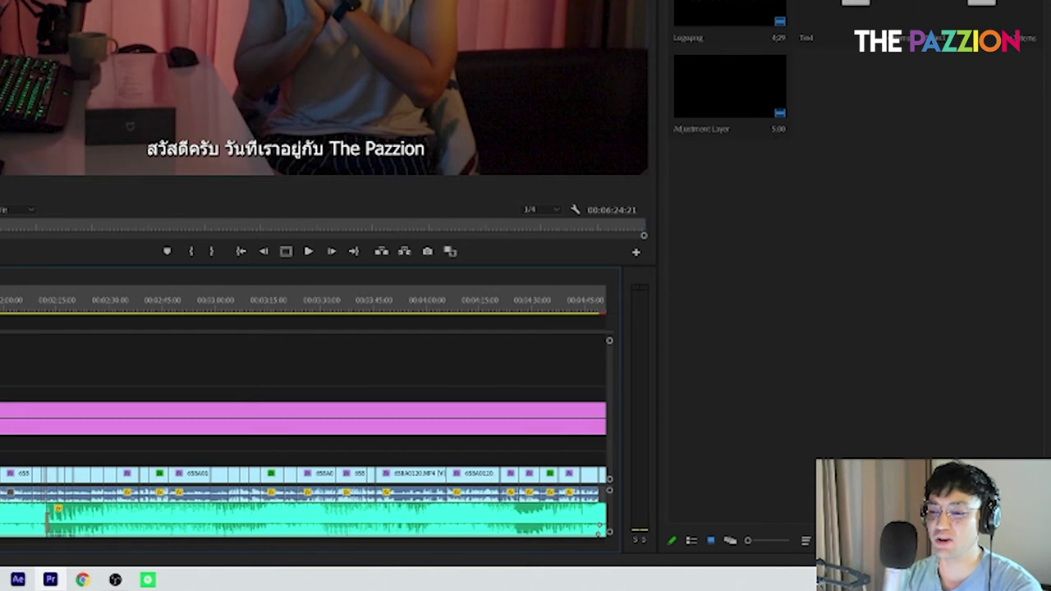
{"action": "scroll", "coordinate": [304, 427], "scroll_direction": "up", "scroll_amount": 1}
{"action": "scroll", "coordinate": [304, 427], "scroll_direction": "up", "scroll_amount": 3}
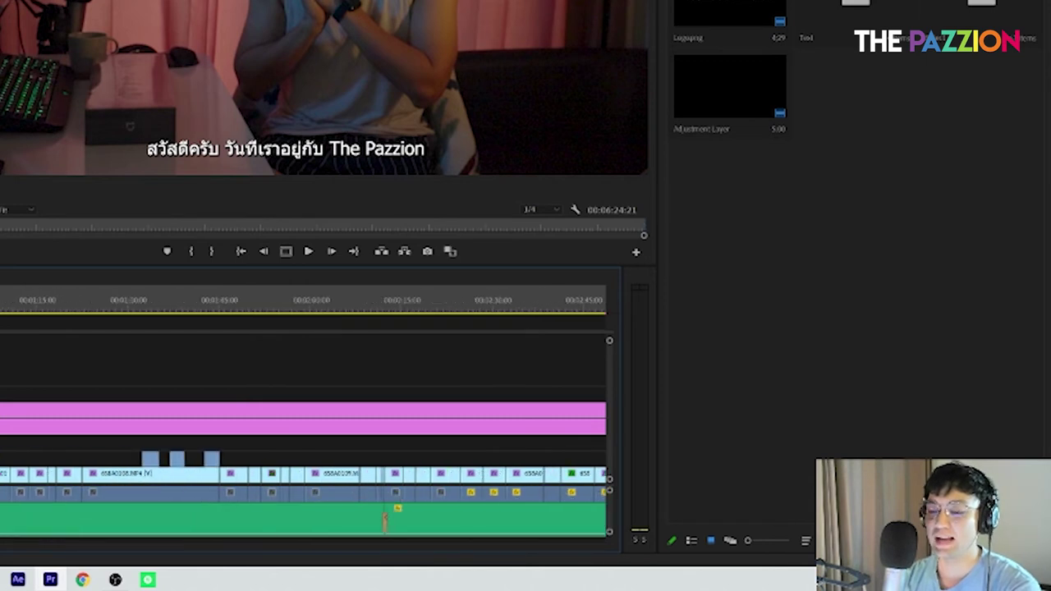
{"action": "scroll", "coordinate": [304, 428], "scroll_direction": "up", "scroll_amount": 3}
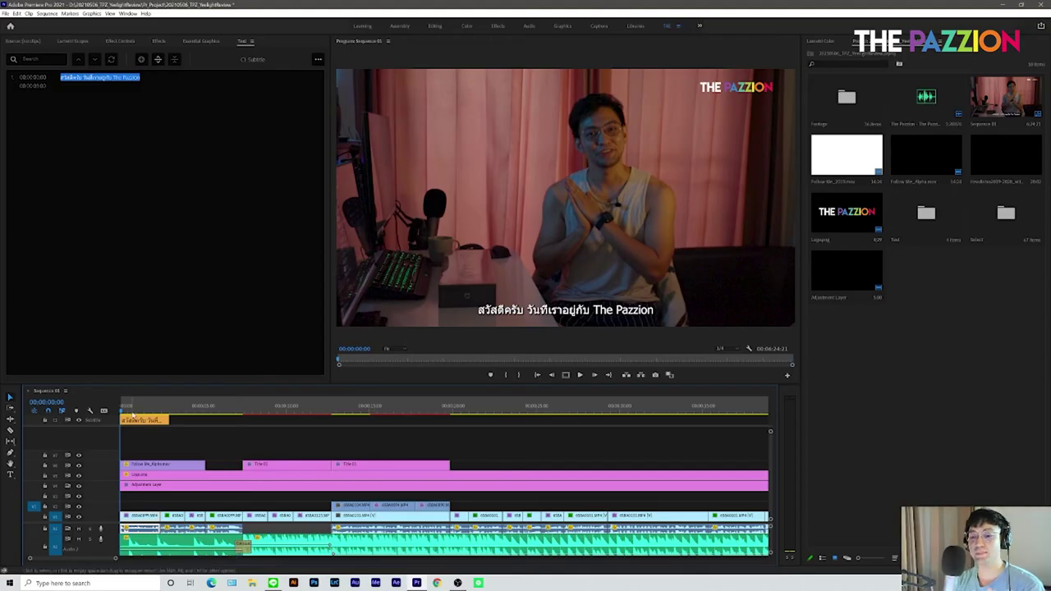
Trim the Thai greeting caption to end near 00:00:04:03 and remove a trial placeholder caption.
{"action": "left_click", "coordinate": [131, 408]}
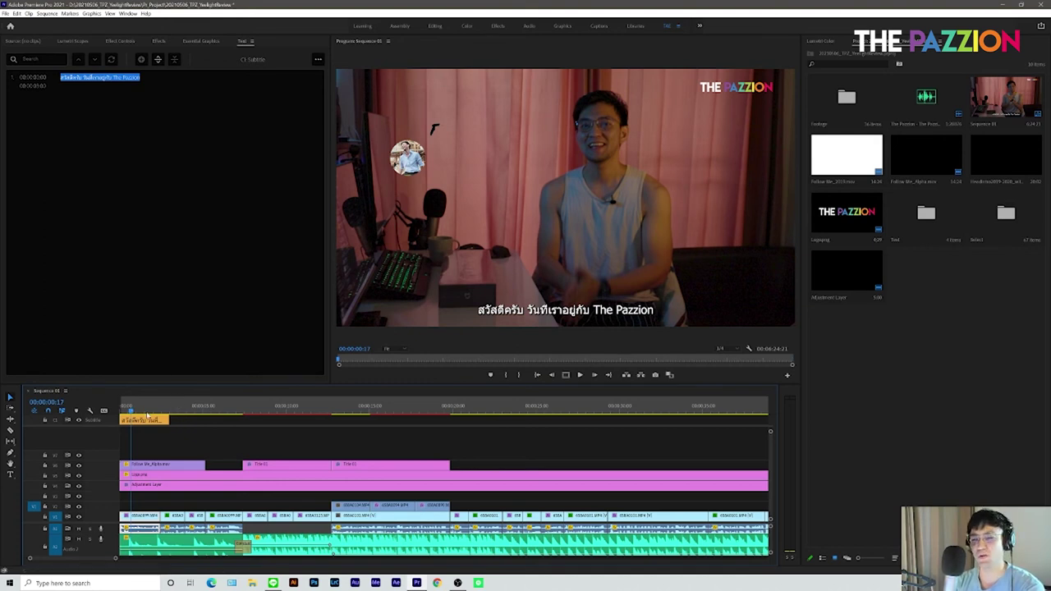
{"action": "left_click_drag", "start_coordinate": [170, 420], "coordinate": [159, 419]}
{"action": "left_click", "coordinate": [135, 169]}
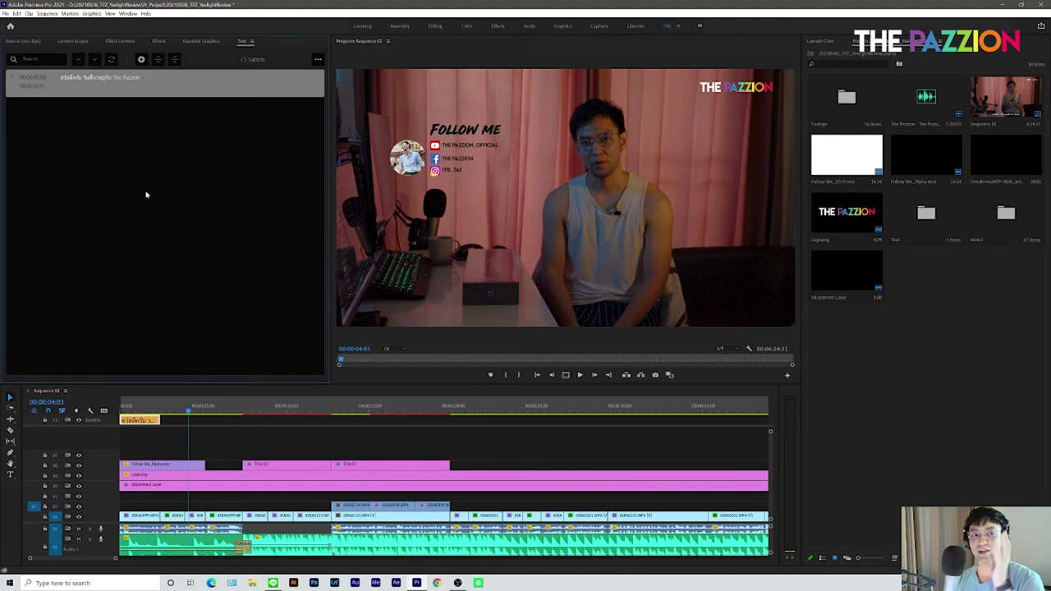
{"action": "left_click", "coordinate": [140, 60]}
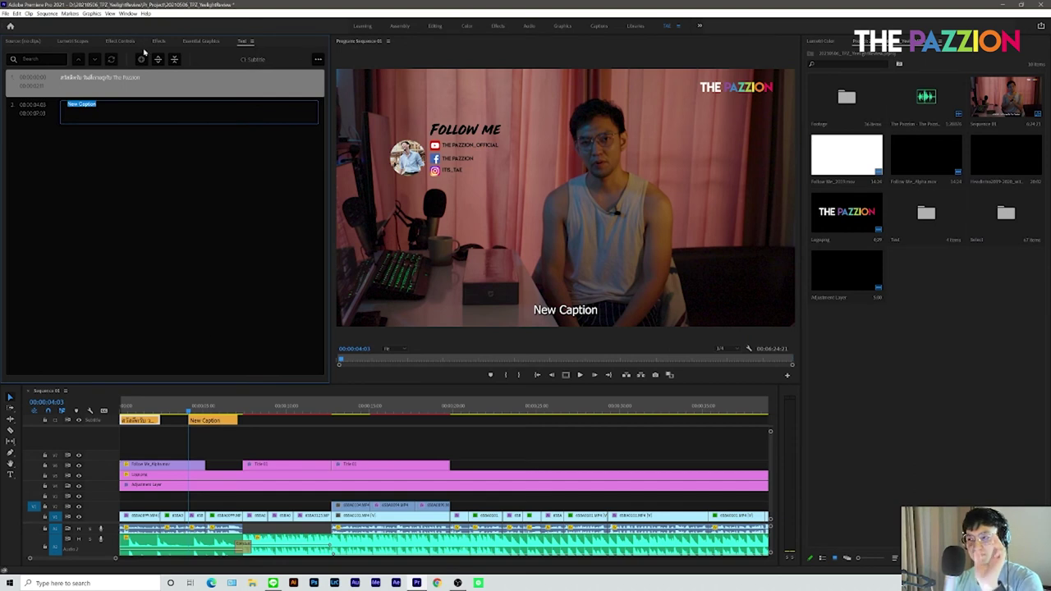
{"action": "left_click", "coordinate": [261, 442]}
{"action": "key", "text": "ctrl+z"}
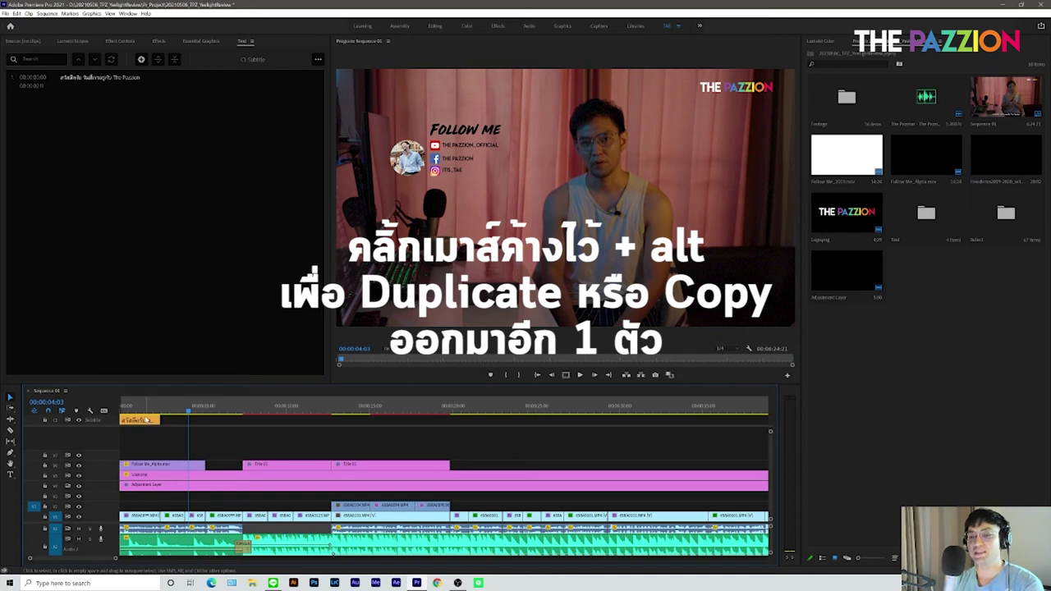
Duplicate the first caption just after itself and retype it as 'ทำไมเราต้องปิดไฟมืด'.
{"action": "left_click", "coordinate": [146, 420]}
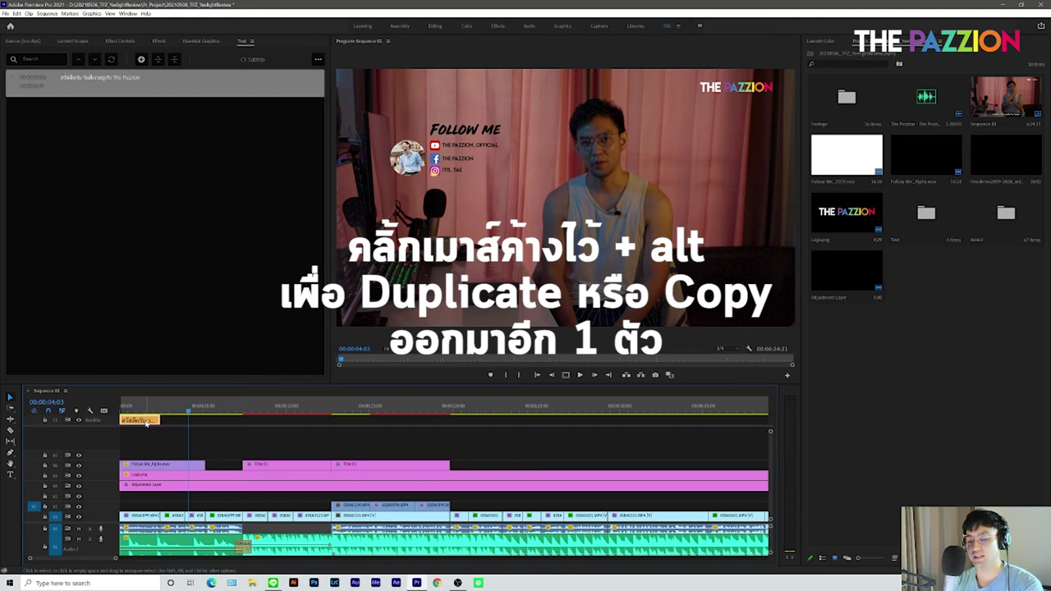
{"action": "left_click_drag", "start_coordinate": [146, 421], "coordinate": [188, 424]}
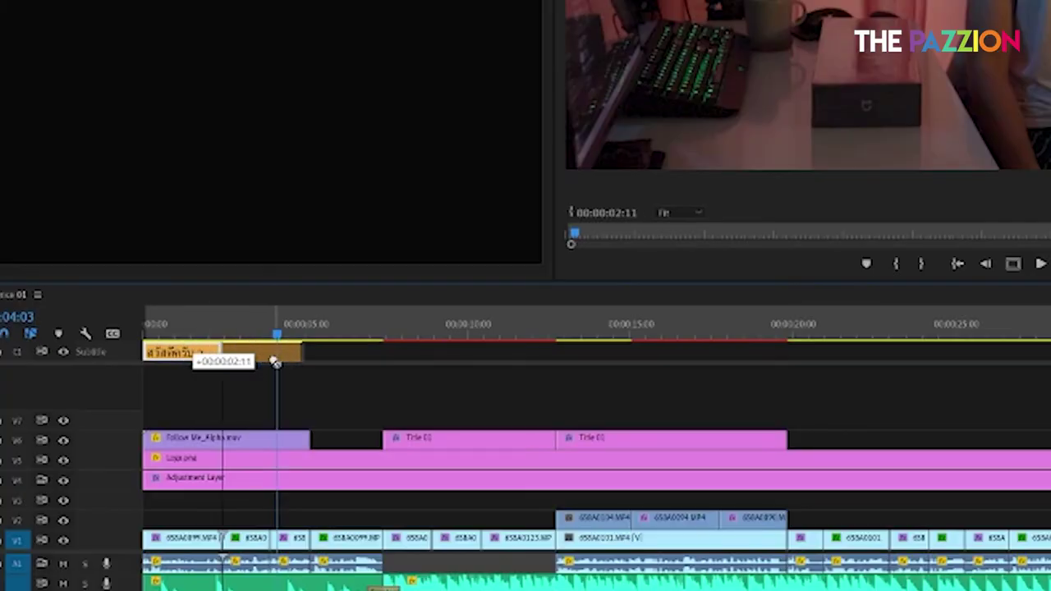
{"action": "left_click_drag", "start_coordinate": [275, 363], "coordinate": [276, 362]}
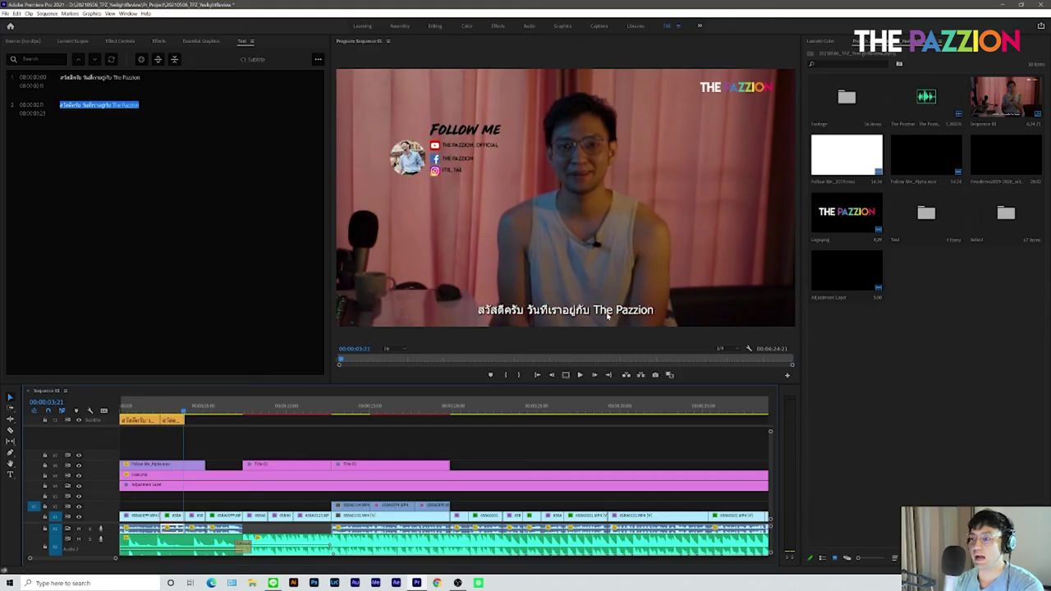
{"action": "type", "text": "mew,9h"}
{"action": "type", "text": "ปิดไฟมืด"}
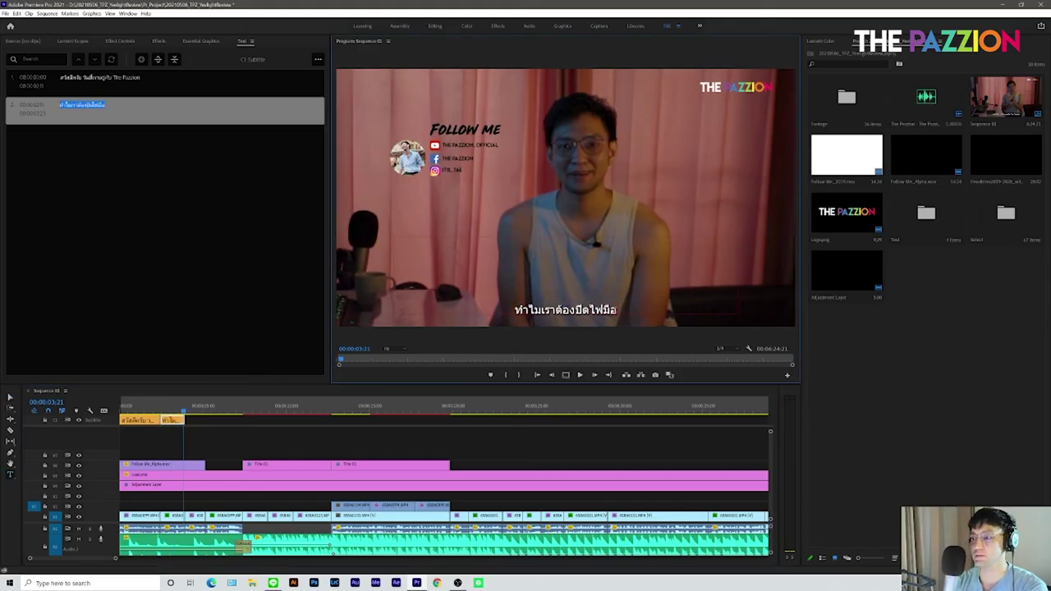
{"action": "key", "text": "shift+k"}
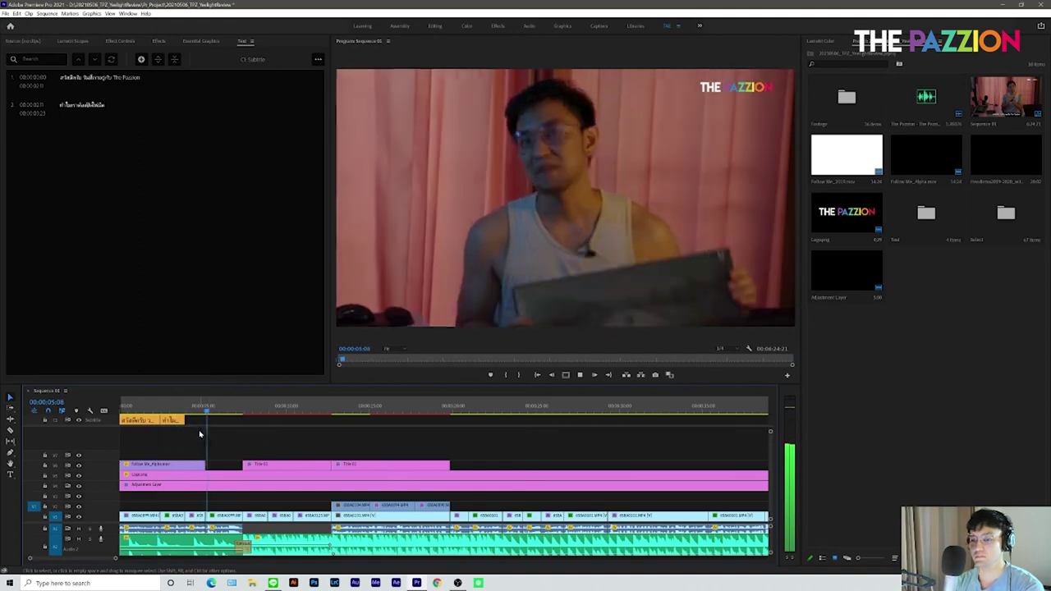
{"action": "double_click", "coordinate": [565, 309]}
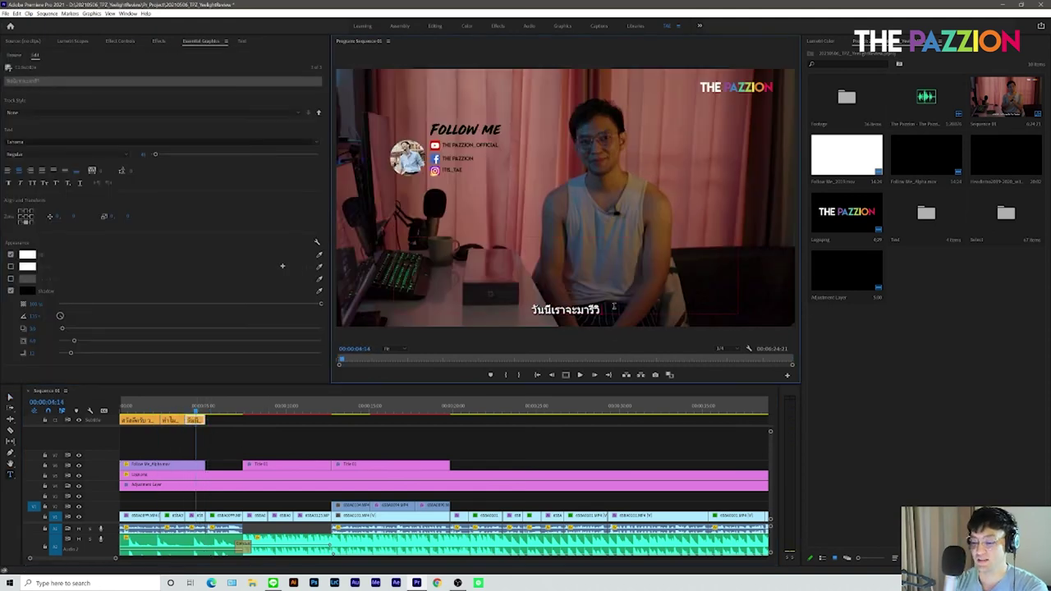
Add a caption at about 00:00:07:02 reading 'ไฟหน้าคอมของเสียวมี'.
{"action": "key", "text": "shift+k"}
{"action": "left_click", "coordinate": [238, 437]}
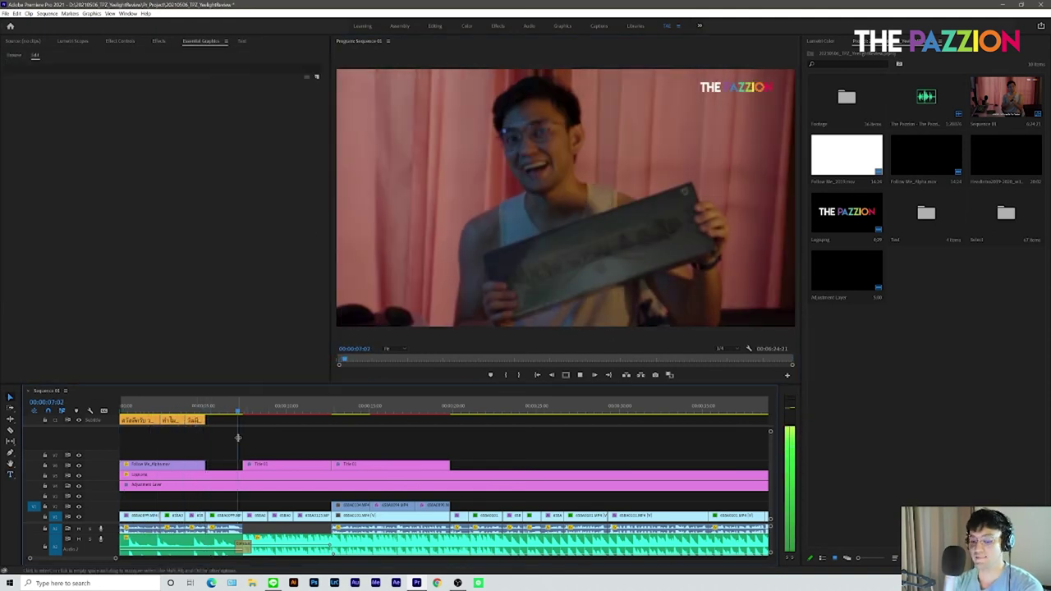
{"action": "key", "text": "ctrl+alt+c"}
{"action": "type", "text": "ไฟหน้าคอมของเสียวมี"}
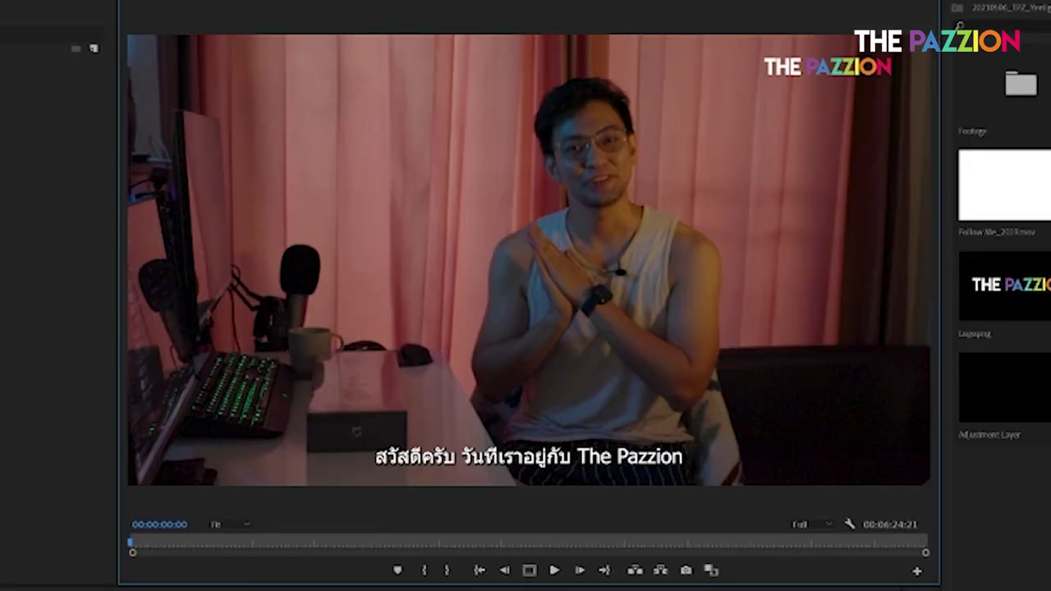
{"action": "key", "text": "space"}
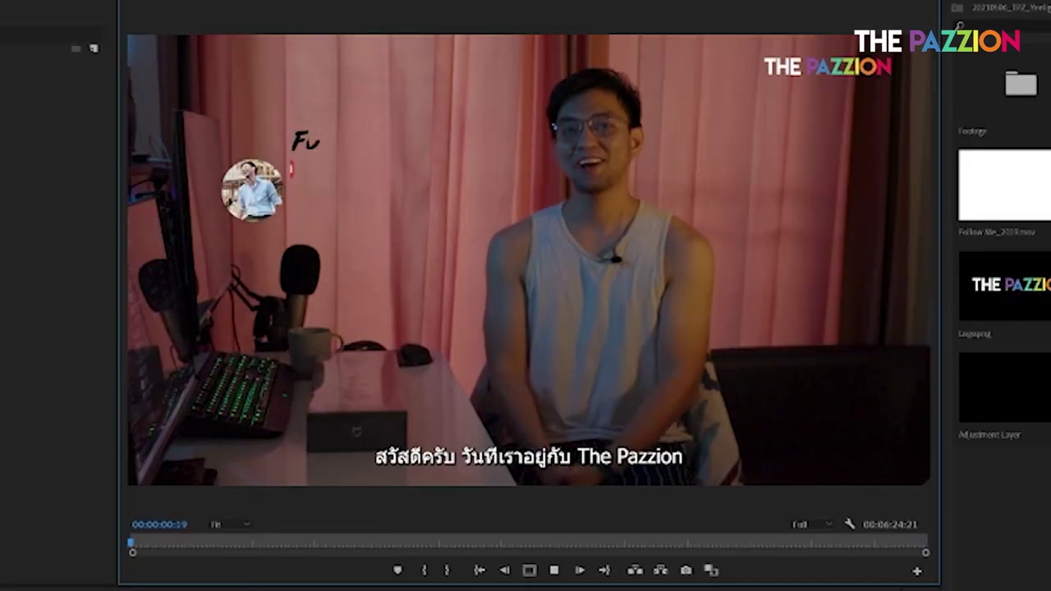